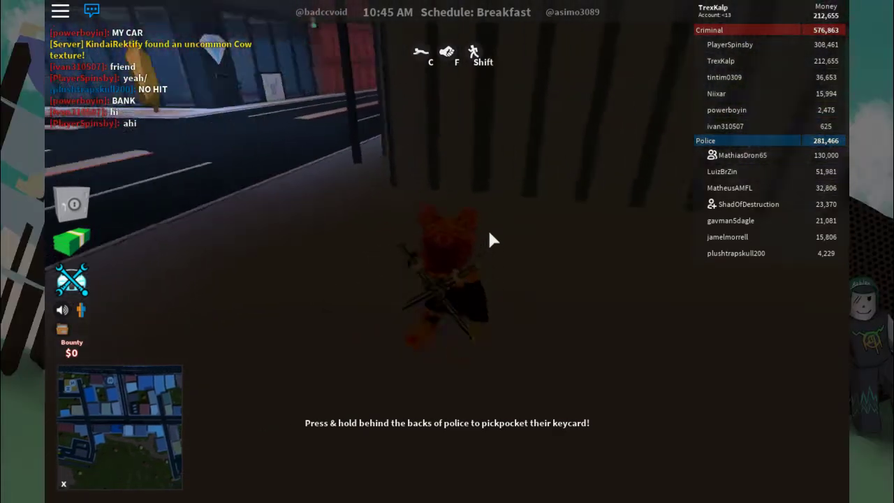
Step: Run the character across the street into the jewelry store and move past the display cases and red lasers inside
{"action": "key", "text": "w"}
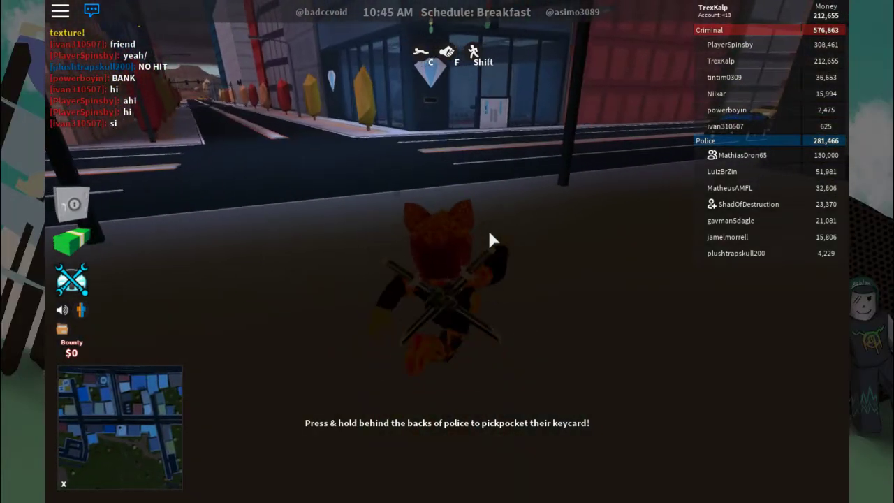
{"action": "key", "text": "w"}
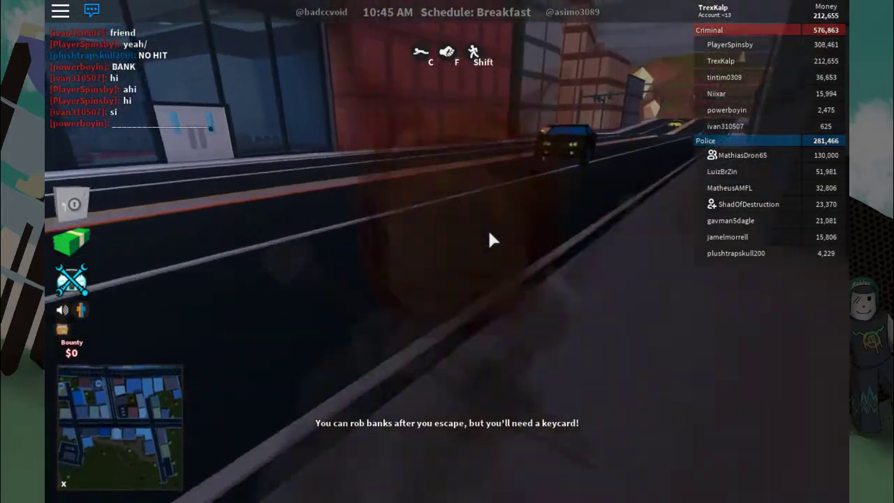
{"action": "key", "text": "w"}
{"action": "key", "text": "space"}
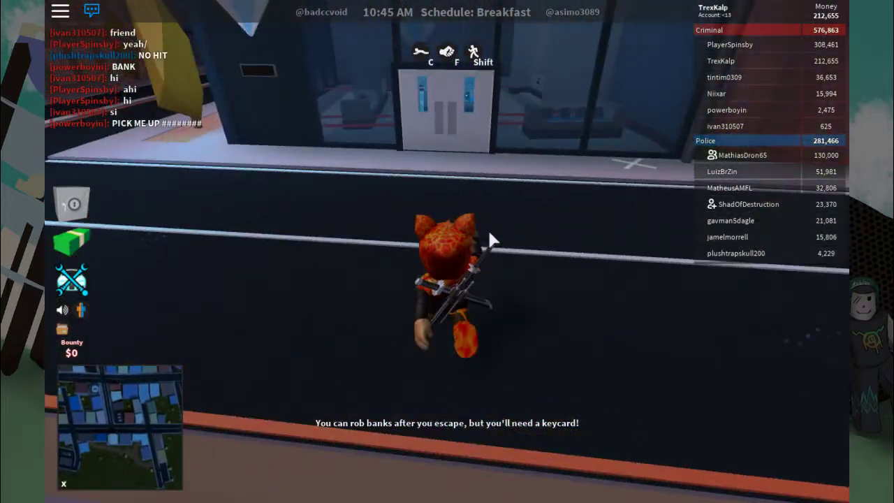
{"action": "key", "text": "w"}
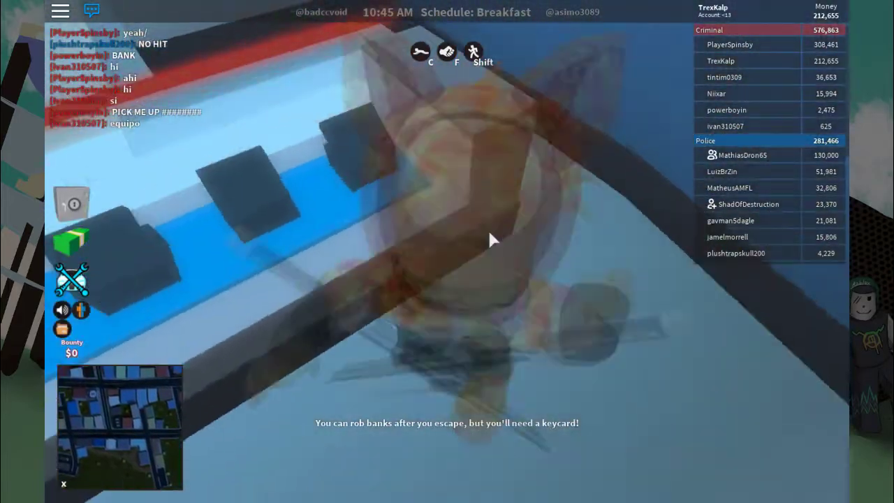
{"action": "key", "text": "w"}
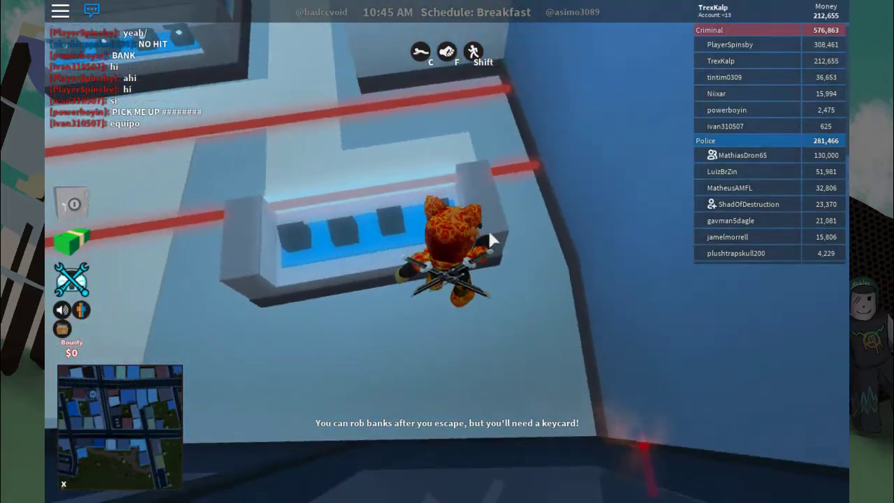
{"action": "key", "text": "w"}
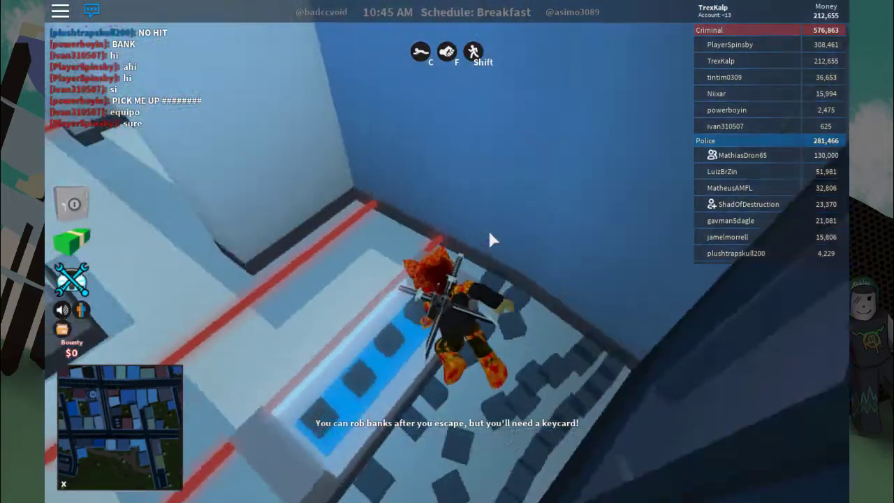
{"action": "key", "text": "s"}
{"action": "key", "text": "d"}
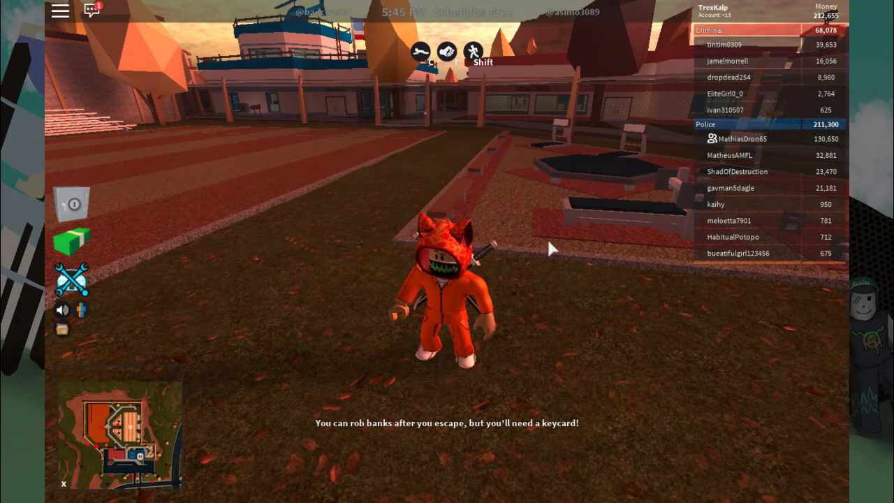
Step: Run the character across the prison yard and try to walk through the chain-link fence
{"action": "key", "text": "w"}
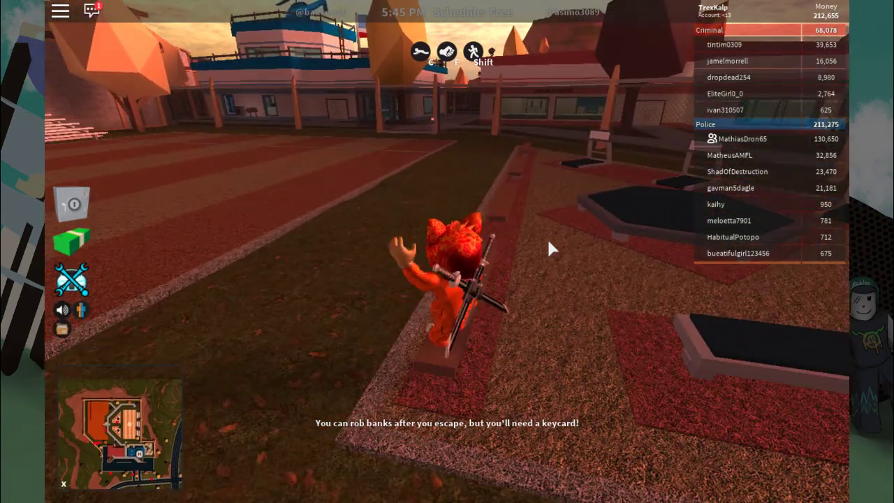
{"action": "key", "text": "w"}
{"action": "key", "text": "space"}
{"action": "key", "text": "w"}
{"action": "key", "text": "space"}
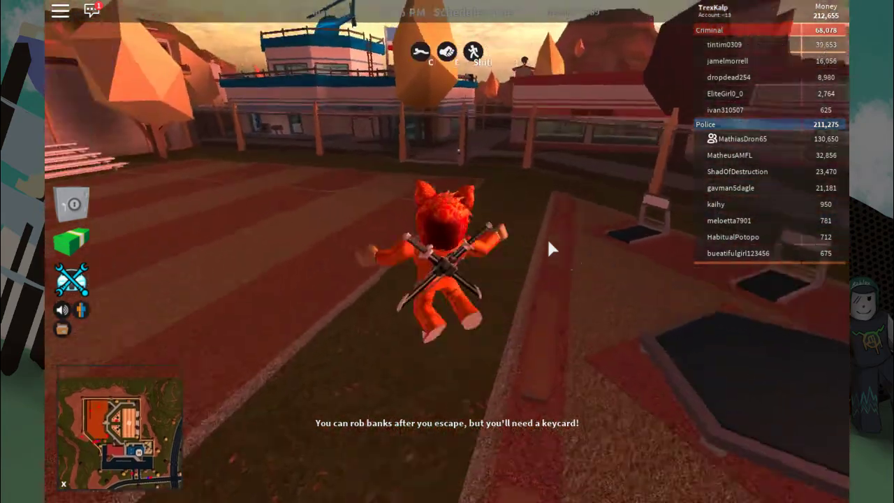
{"action": "key", "text": "w"}
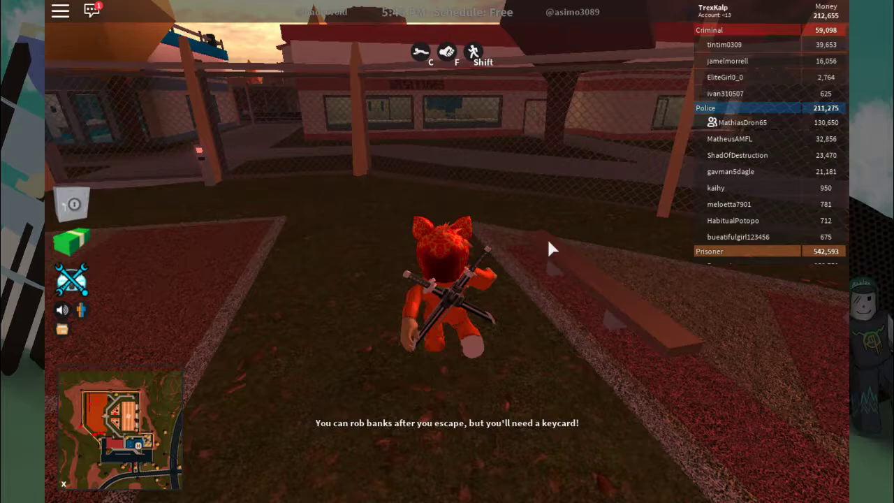
{"action": "key", "text": "w"}
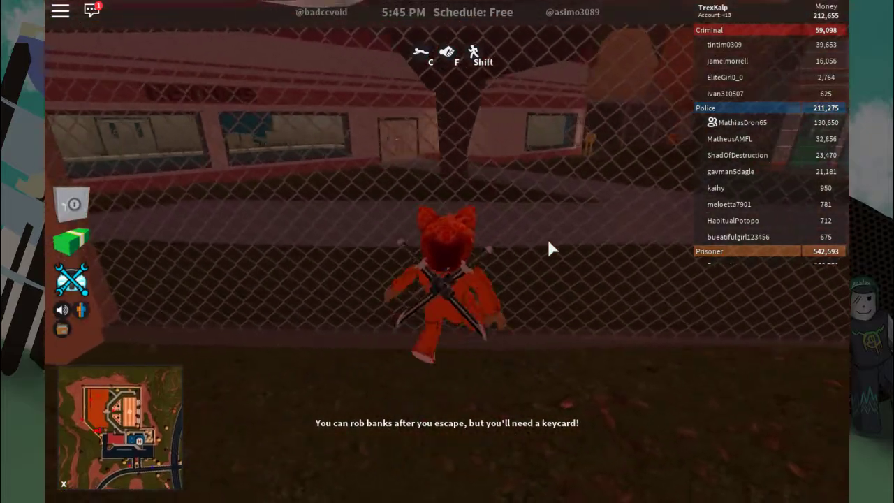
{"action": "key", "text": "d"}
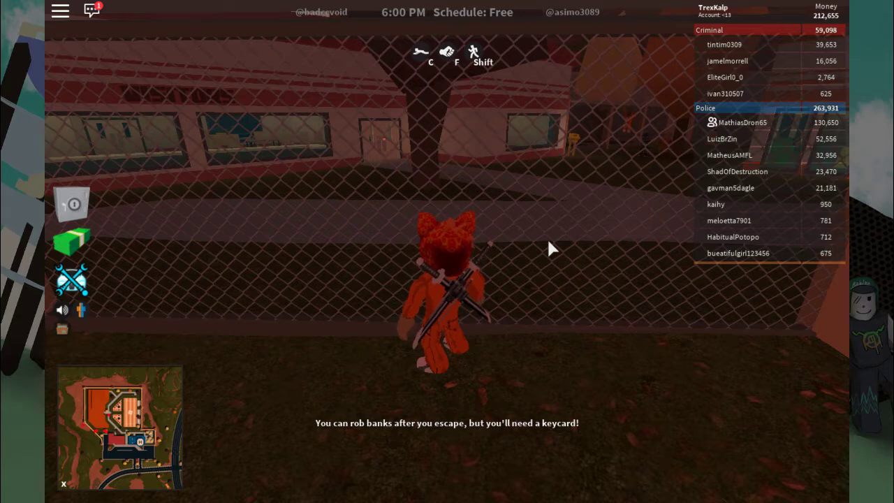
Step: Switch to the desktop, launch cheatengine-i386 and authorize it with the account password
{"action": "key", "text": "ctrl+Left"}
{"action": "key", "text": "super+space"}
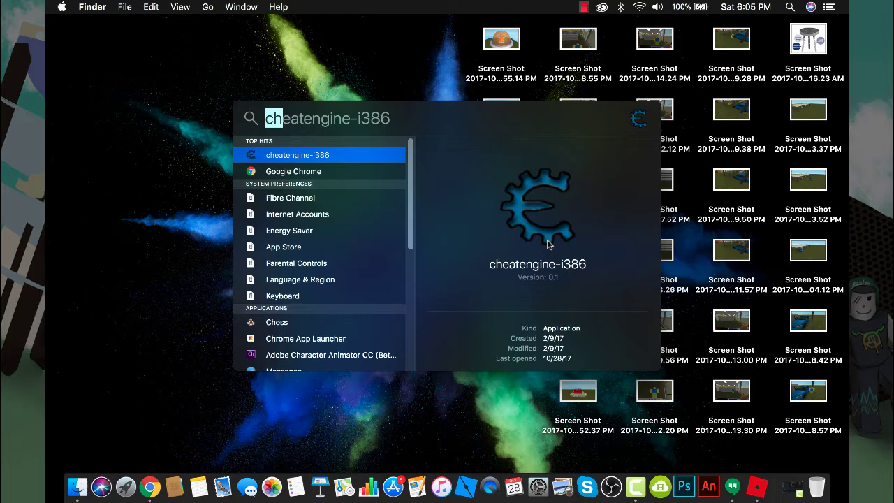
{"action": "key", "text": "Return"}
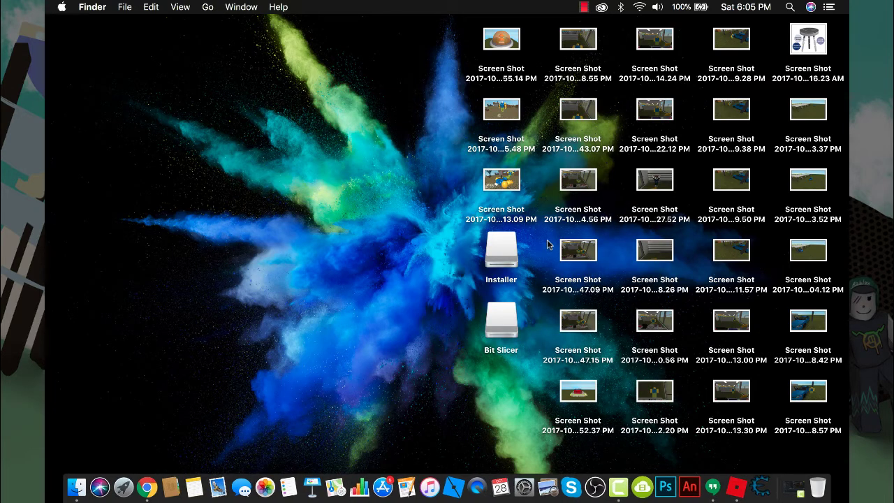
{"action": "type", "text": "••••••••••"}
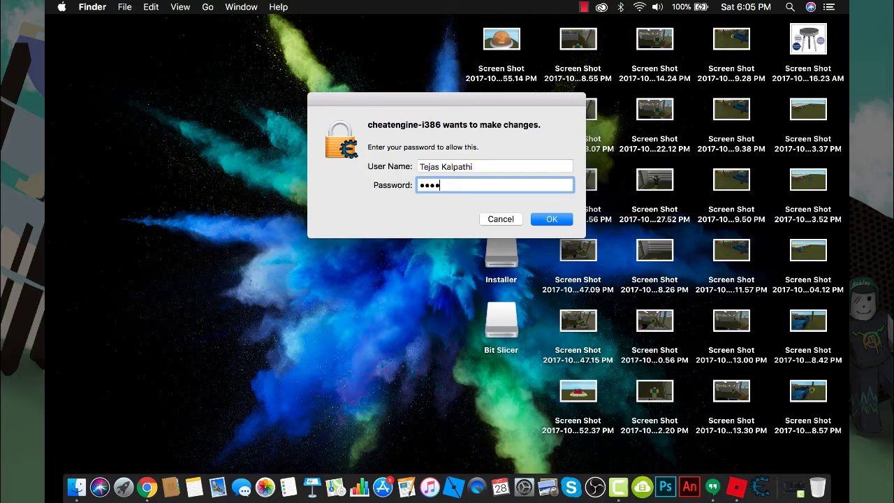
{"action": "key", "text": "Return"}
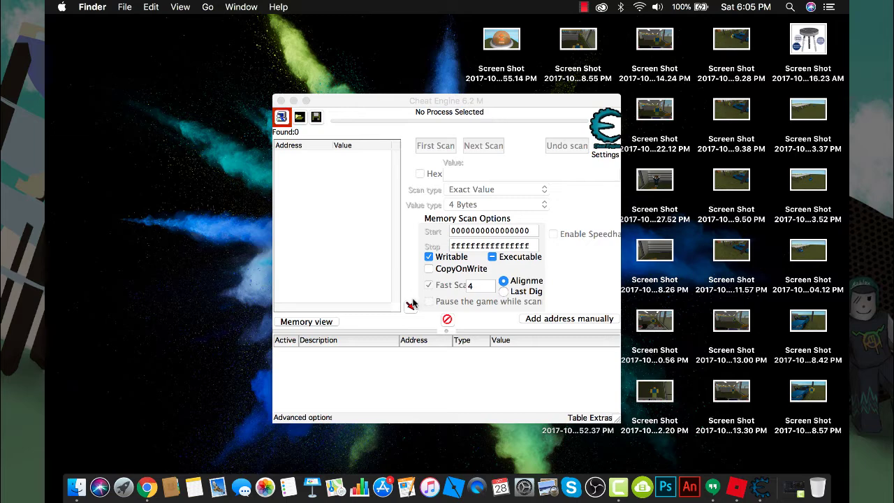
Step: Open the RobloxPlayer process from the process list as the scan target
{"action": "left_click", "coordinate": [281, 118]}
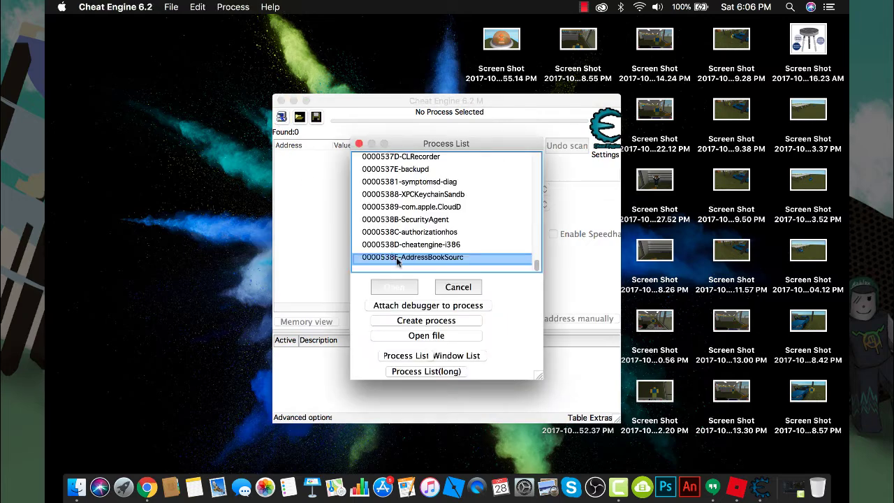
{"action": "scroll", "coordinate": [413, 222], "scroll_direction": "up", "scroll_amount": 5}
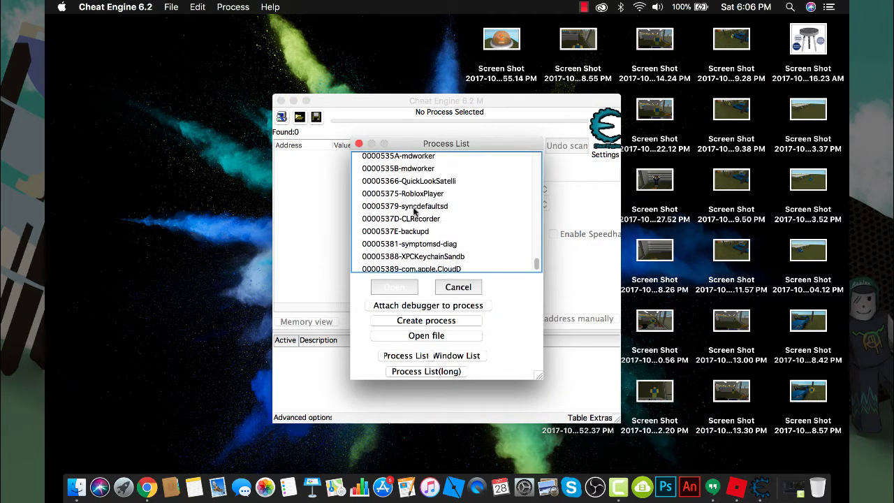
{"action": "left_click", "coordinate": [421, 196]}
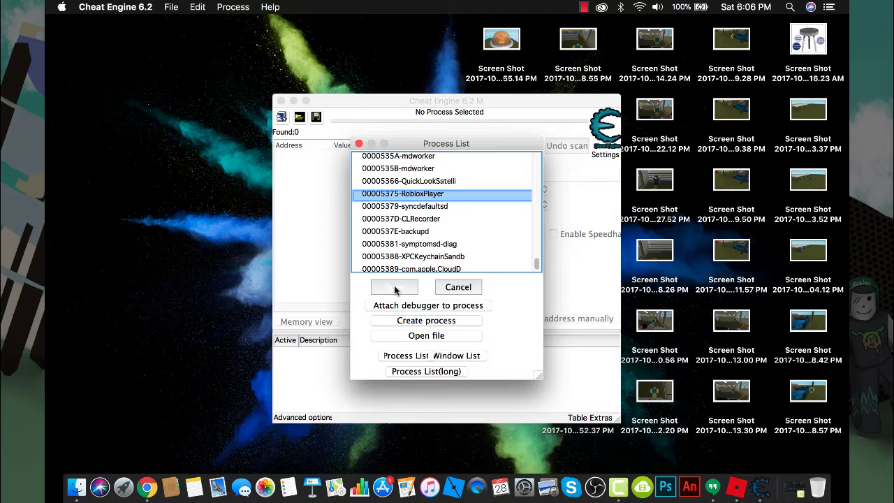
{"action": "left_click", "coordinate": [395, 287]}
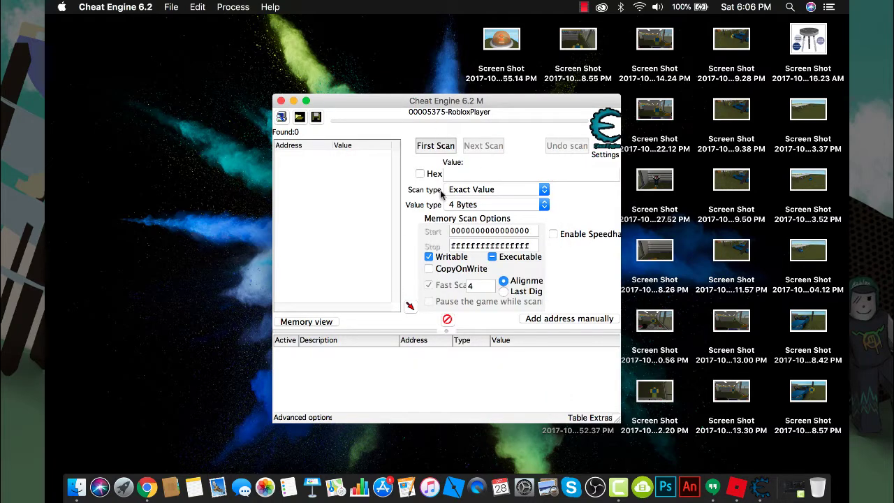
Step: Set the value type to Text and run a first scan for "Torso"
{"action": "left_click", "coordinate": [462, 202]}
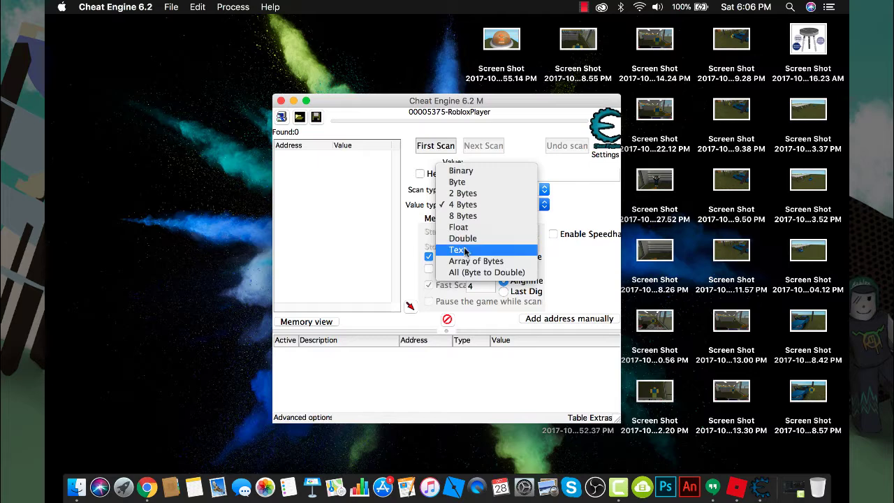
{"action": "left_click", "coordinate": [465, 252]}
{"action": "left_click", "coordinate": [480, 176]}
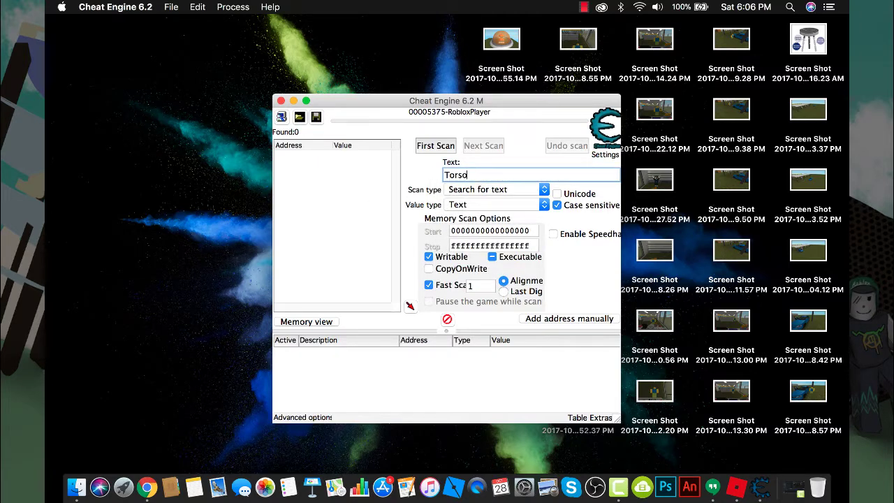
{"action": "key", "text": "Return"}
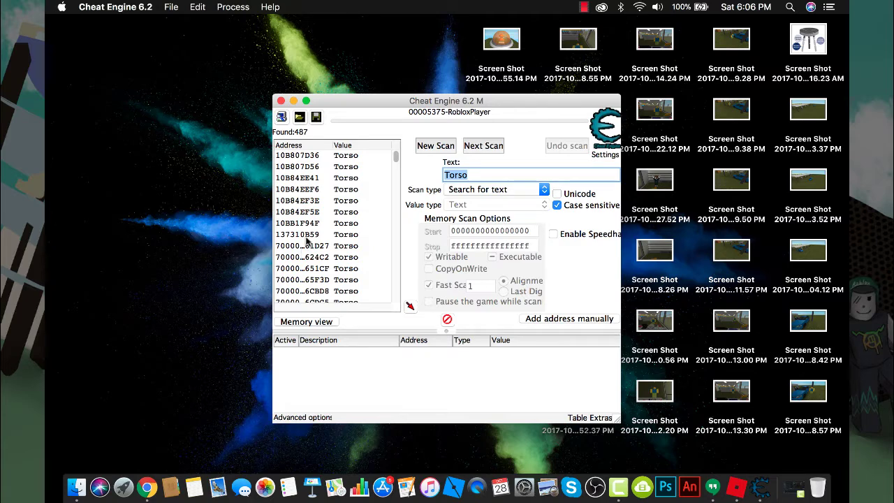
Step: Copy the found addresses from 10B807D36 through 137310B59 to the address list
{"action": "left_click", "coordinate": [318, 156]}
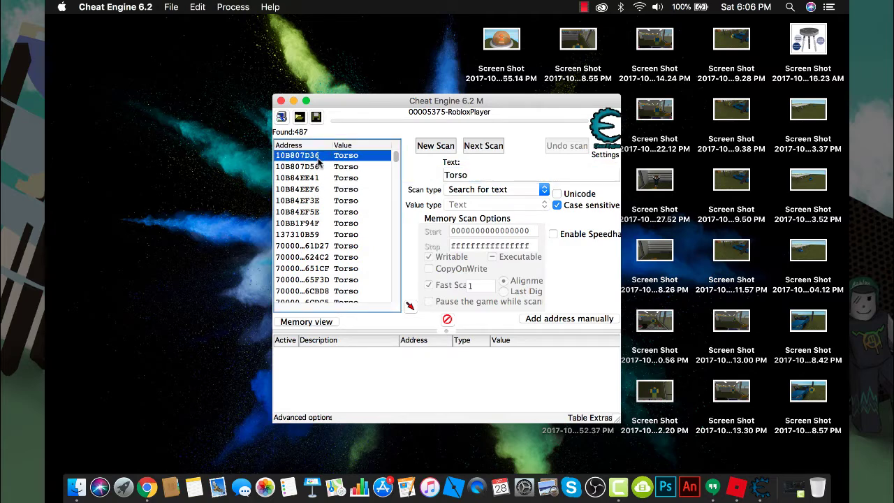
{"action": "left_click", "coordinate": [327, 235], "text": "shift"}
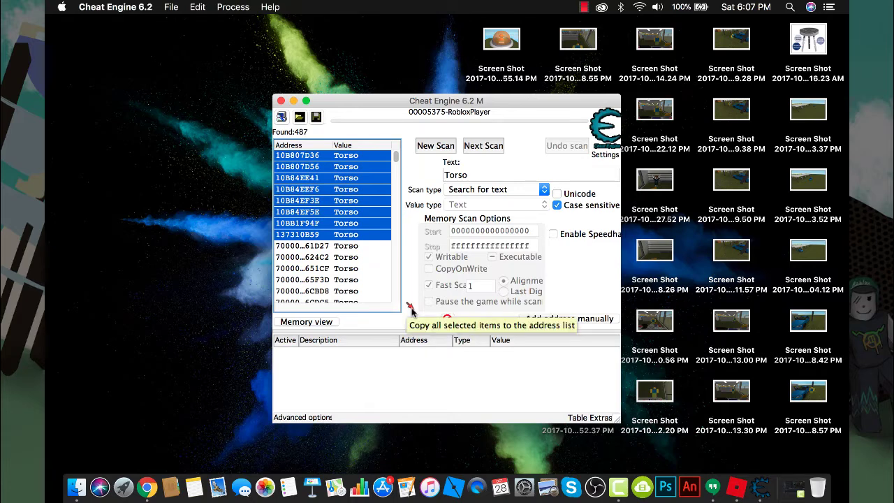
{"action": "left_click", "coordinate": [410, 307]}
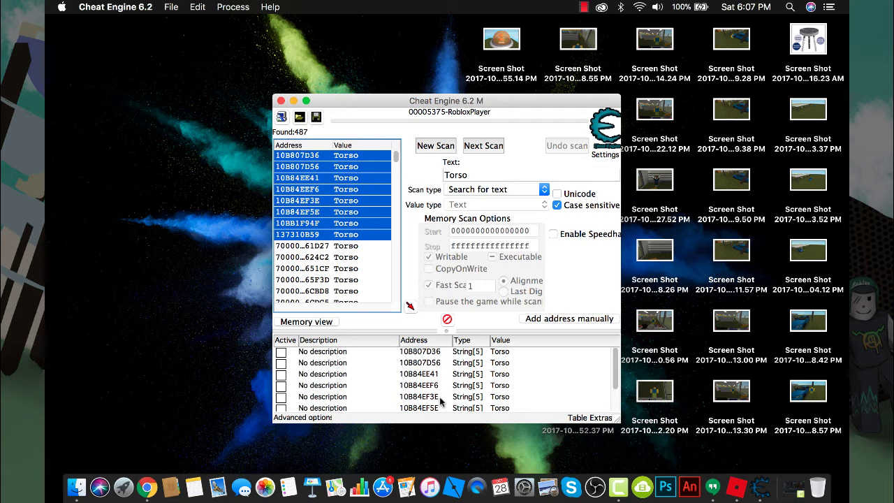
Step: Change the value of all the Torso records in the address list to an empty string
{"action": "scroll", "coordinate": [438, 356], "scroll_direction": "down", "scroll_amount": 3}
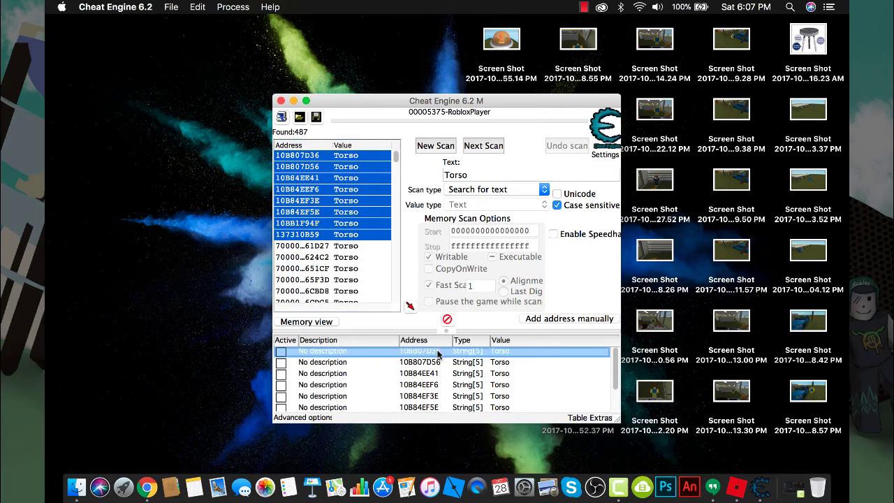
{"action": "key", "text": "super+a"}
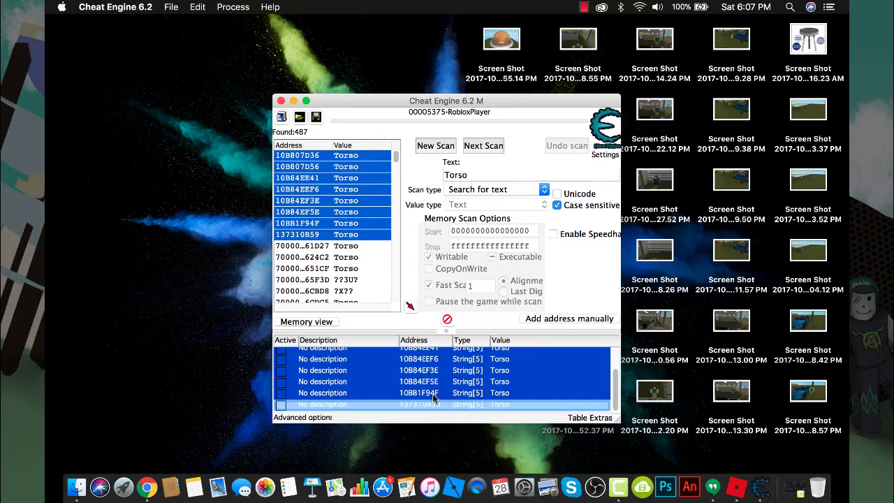
{"action": "right_click", "coordinate": [433, 397]}
{"action": "mouse_move", "coordinate": [520, 415]}
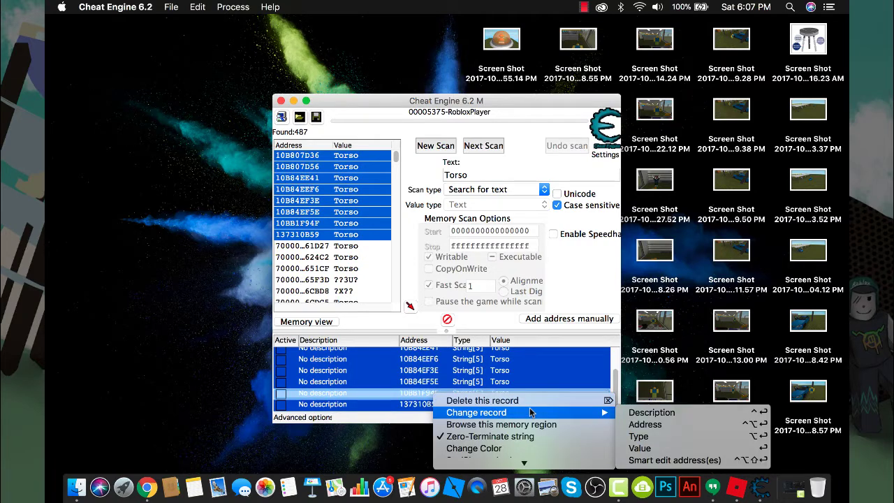
{"action": "left_click", "coordinate": [640, 448]}
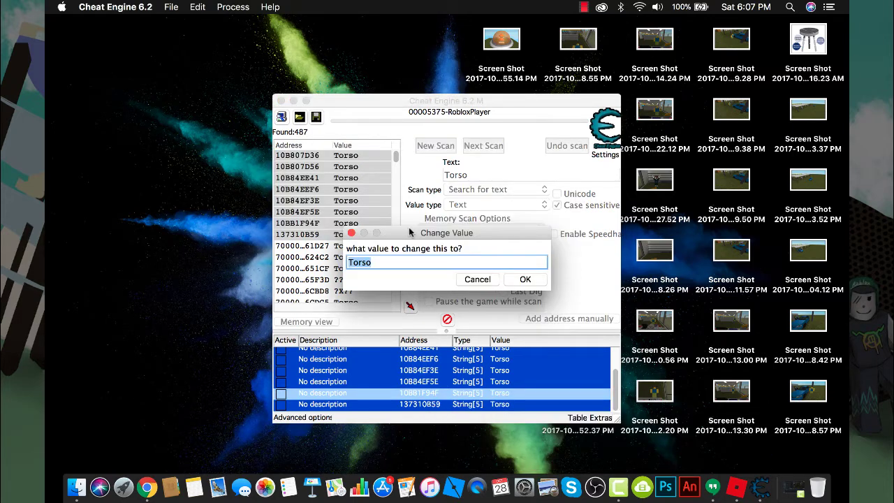
{"action": "key", "text": "BackSpace"}
{"action": "key", "text": "Return"}
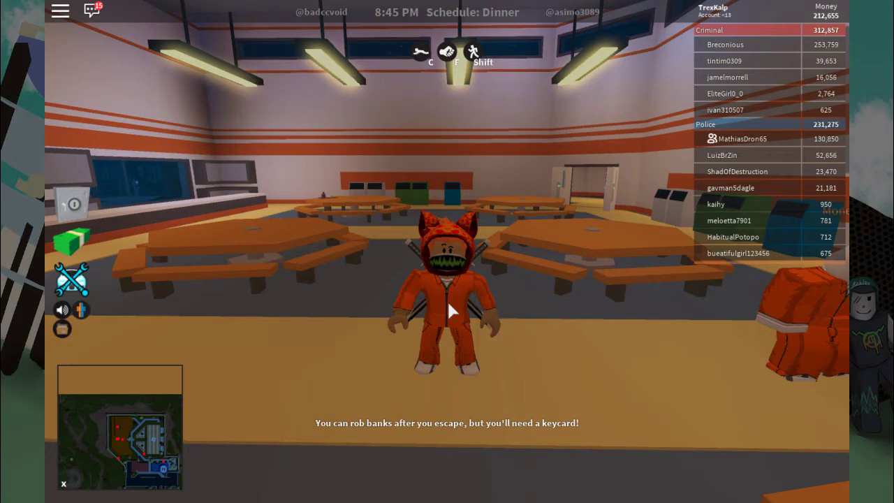
Step: Back in the Roblox game, run the character across the cafeteria to the wall beside the blue bin
{"action": "key", "text": "w"}
{"action": "key", "text": "space"}
{"action": "key", "text": "Right"}
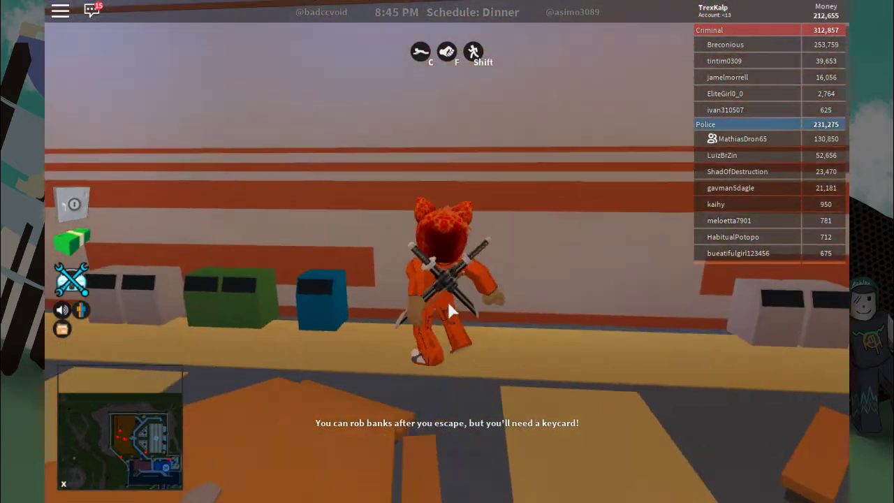
{"action": "key", "text": "space"}
{"action": "key", "text": "s"}
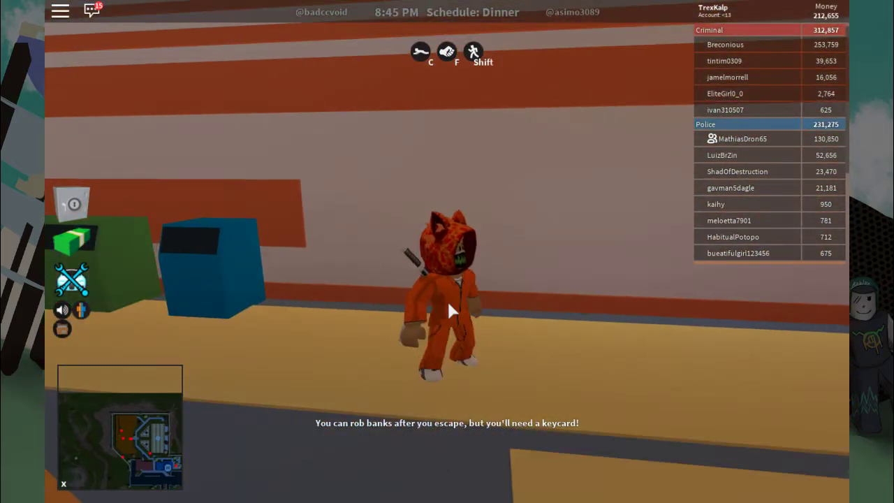
Step: Reset the character so that it respawns
{"action": "key", "text": "Escape"}
{"action": "key", "text": "r"}
{"action": "key", "text": "Return"}
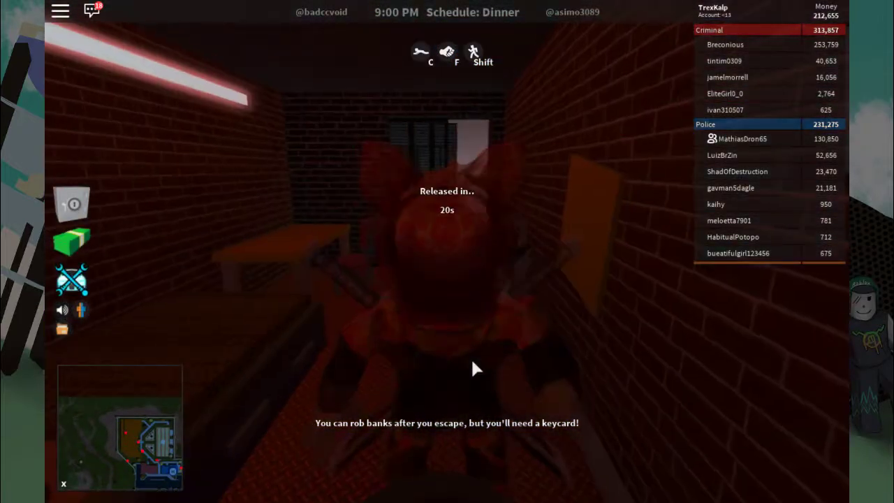
Step: Walk the respawned character through the brick walls of the prison cell
{"action": "key", "text": "w"}
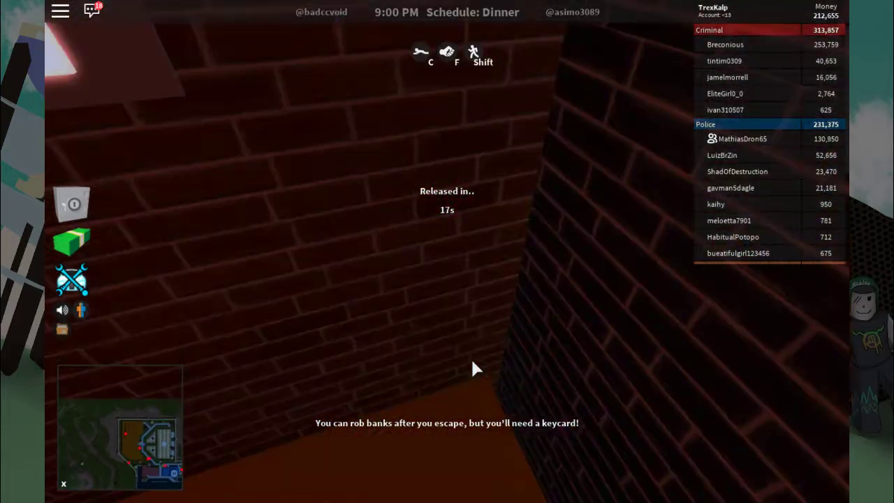
{"action": "key", "text": "w"}
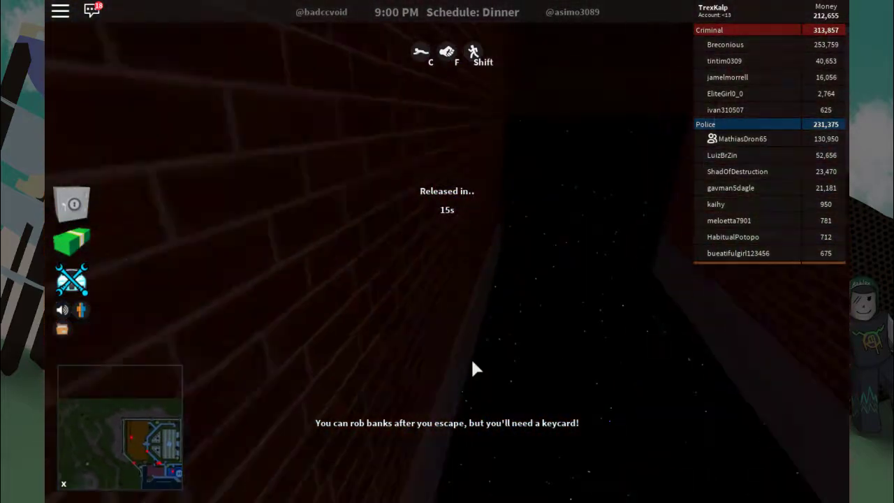
{"action": "key", "text": "w"}
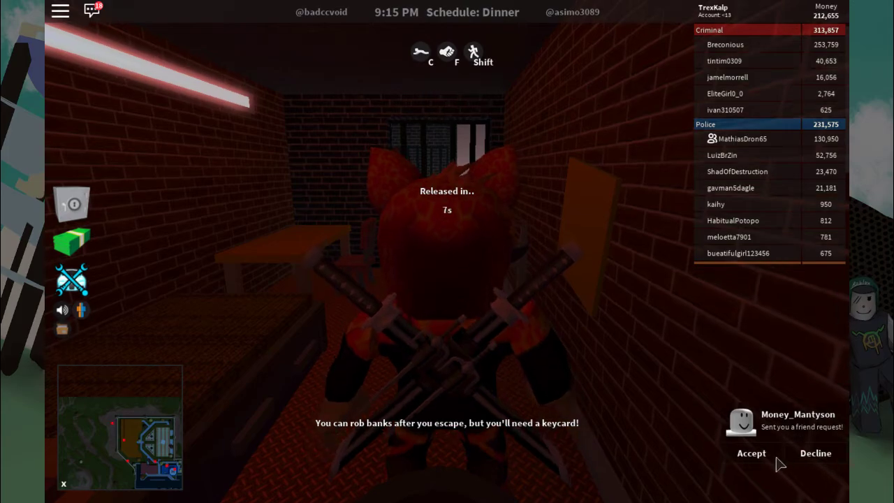
Step: Decline the friend request and walk the character out of the cell to the staircase in the cell block corridor
{"action": "left_click", "coordinate": [790, 456]}
{"action": "key", "text": "w"}
{"action": "right_click", "coordinate": [643, 400]}
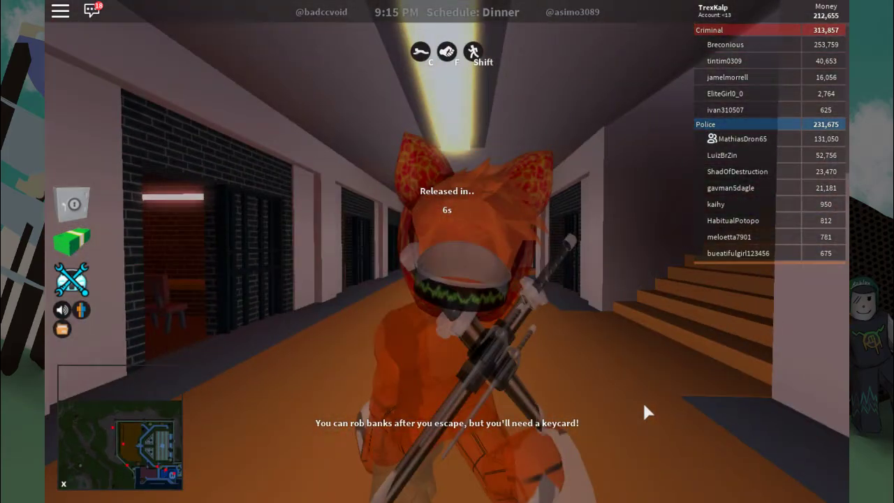
{"action": "key", "text": "w"}
{"action": "right_click", "coordinate": [479, 395]}
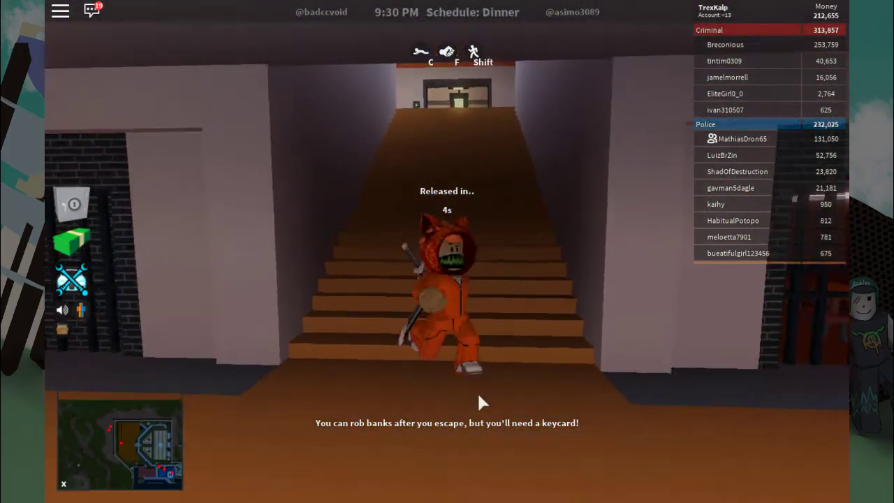